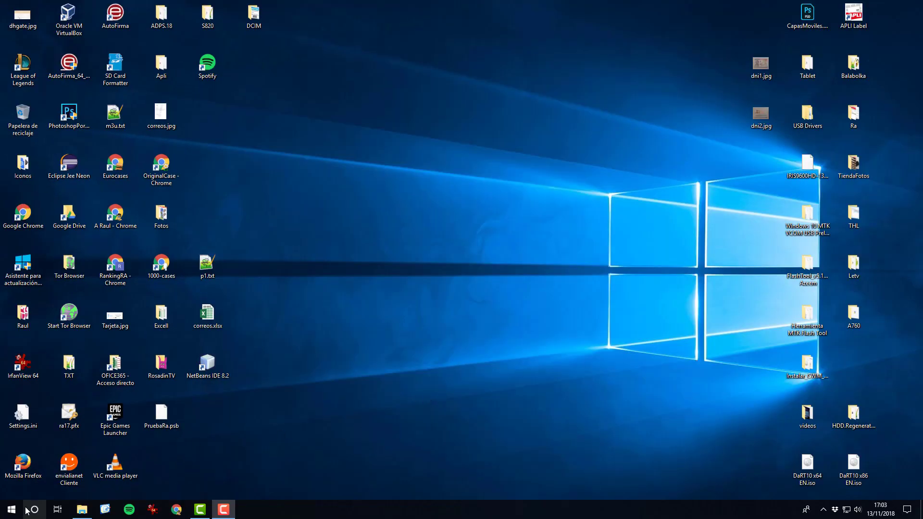
- Open Windows Search from the taskbar to look up 'Buscar y corregir problemas con dispositivos'
left_click(32, 510)
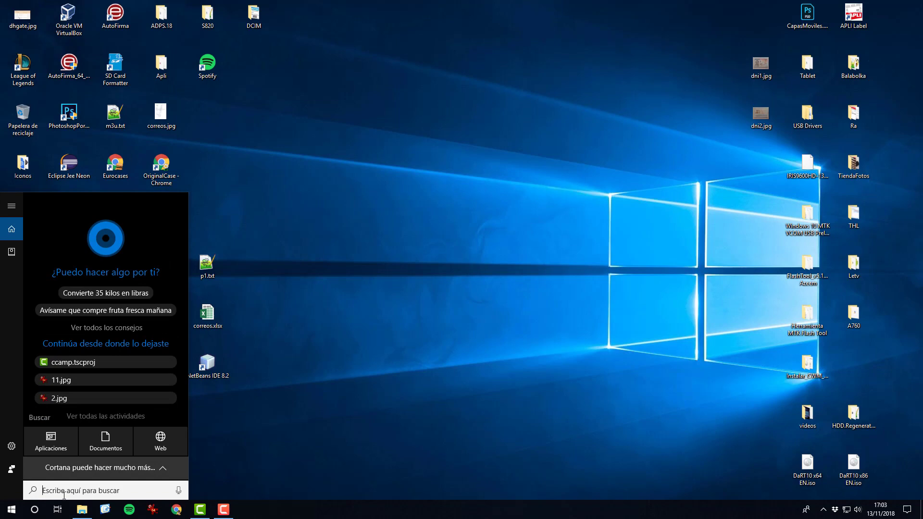
type("buscar")
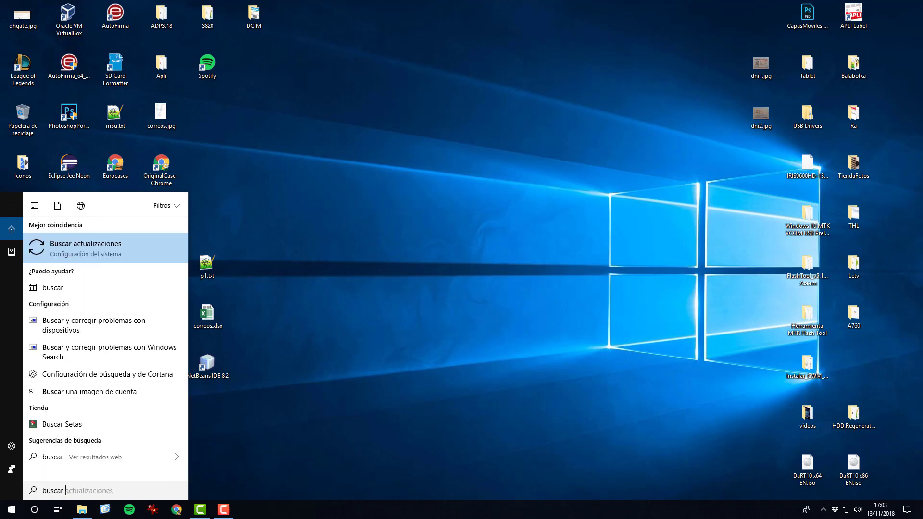
type(" y")
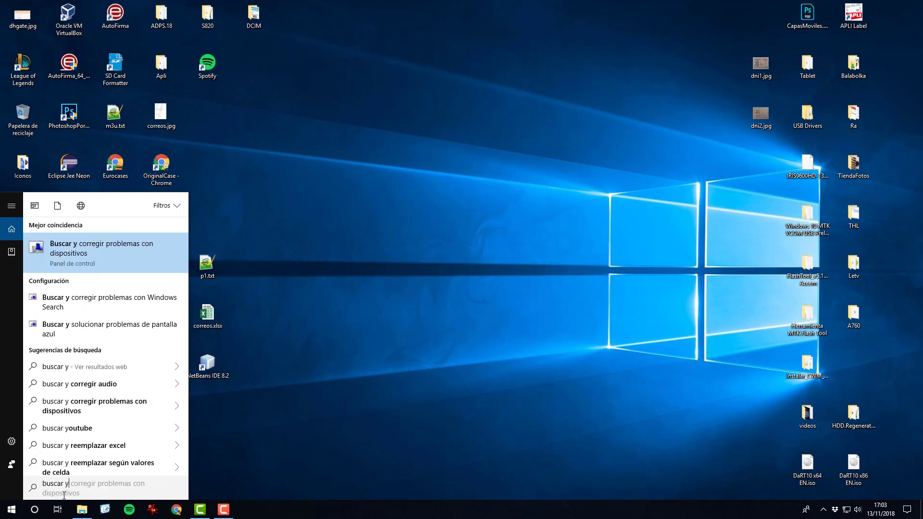
type("co")
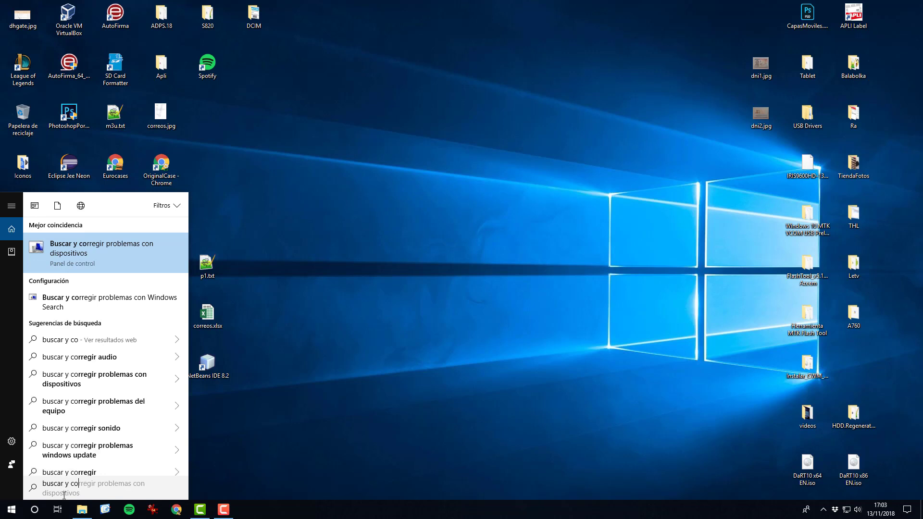
- Launch 'Buscar y corregir problemas con dispositivos' and start the hardware scan
left_click(82, 249)
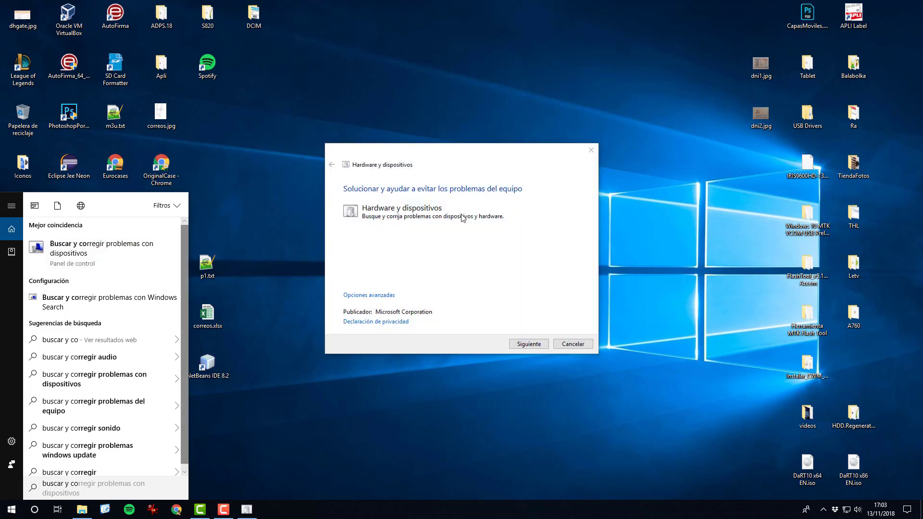
left_click(539, 345)
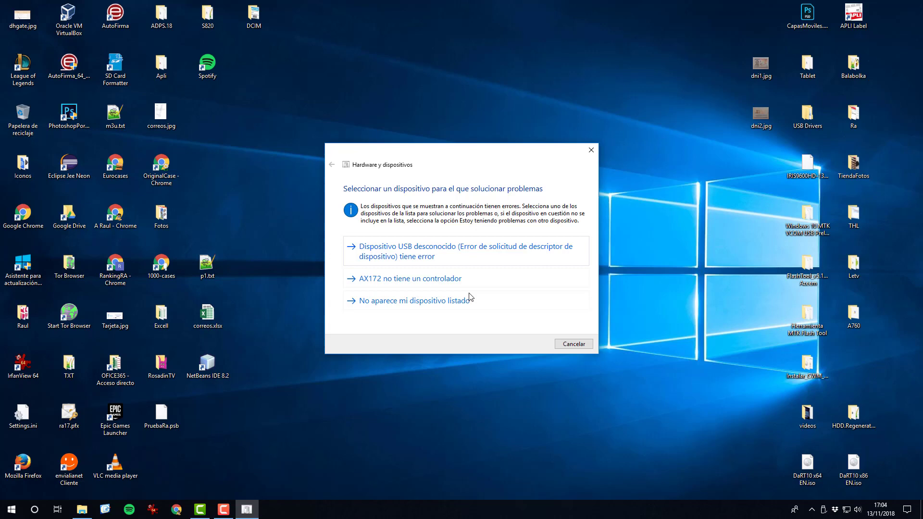
- Select the 'Dispositivo USB desconocido (Error de solicitud de descriptor de dispositivo)' entry to troubleshoot it
left_click(425, 261)
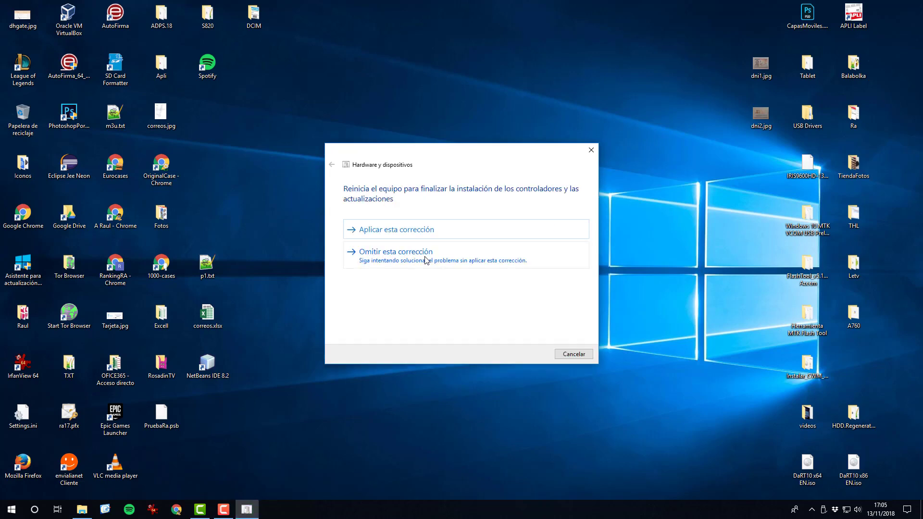
- Apply the suggested restart-to-finish-driver-installation fix ('Aplicar esta corrección')
left_click(388, 232)
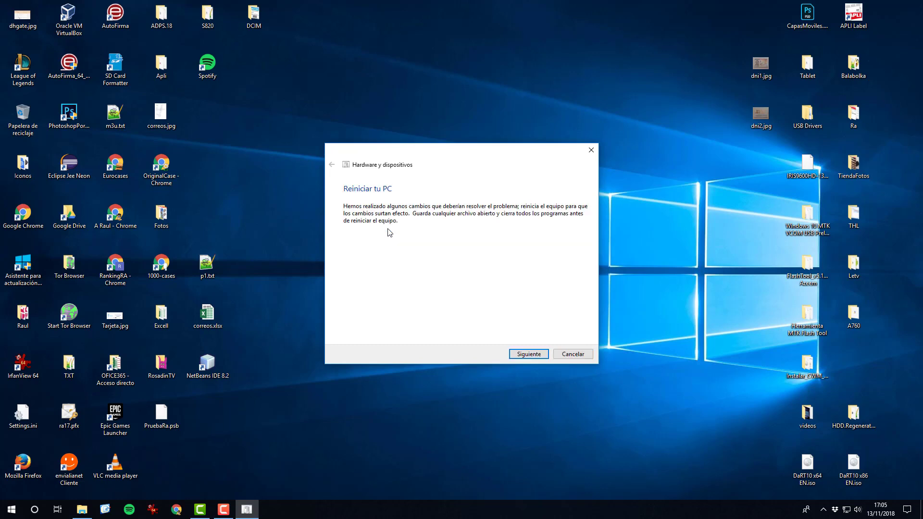